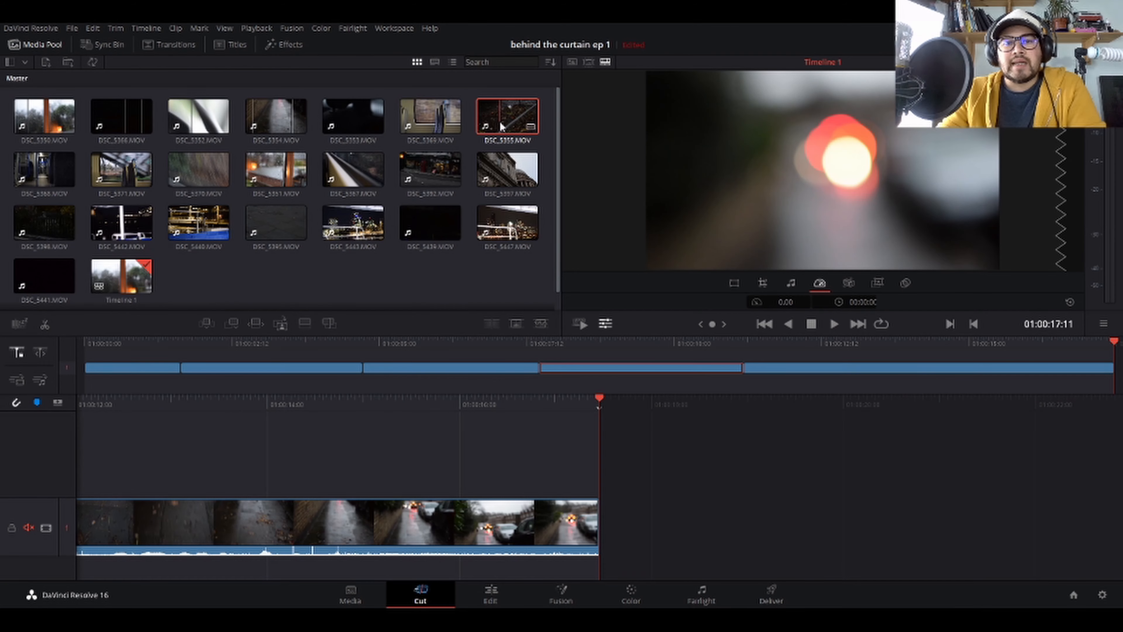
Preview the source clip DSC_5355.MOV from its beginning
{"action": "left_click", "coordinate": [569, 285]}
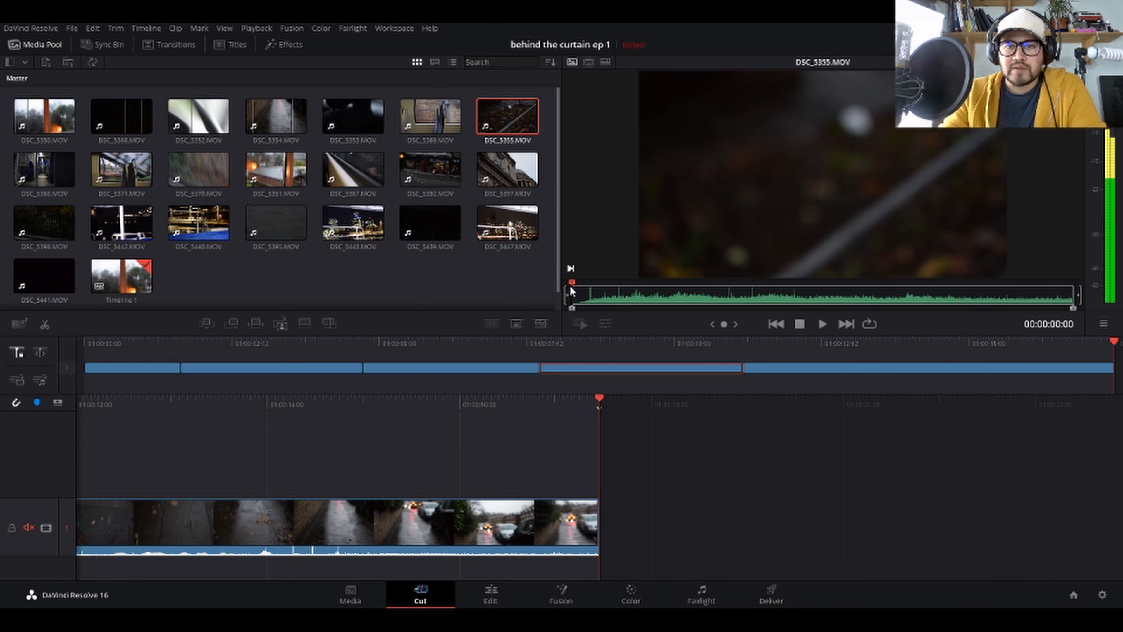
{"action": "key", "text": "space"}
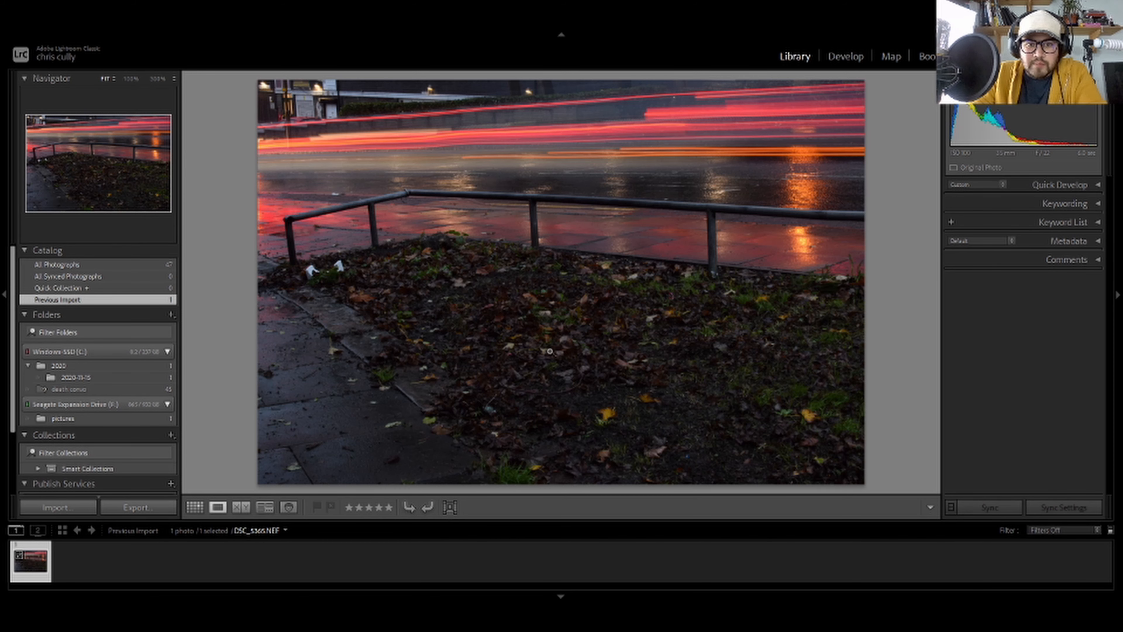
Develop the light-trail photo by setting Shadows to +25, Whites to +25 and Blacks to -12
{"action": "left_click", "coordinate": [845, 55]}
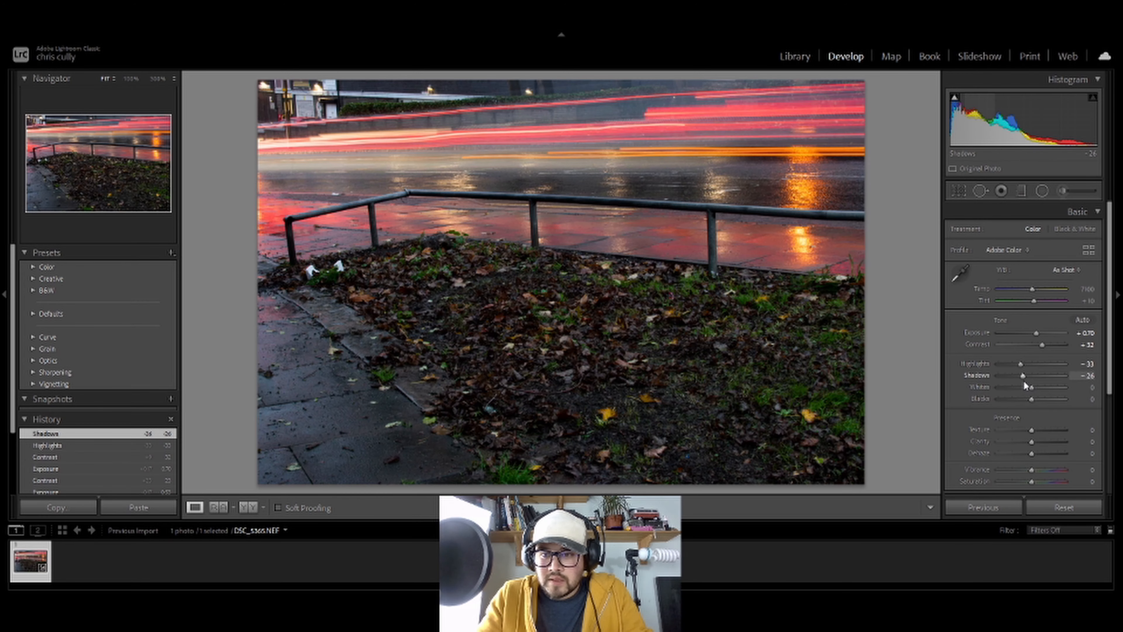
{"action": "left_click_drag", "start_coordinate": [1024, 379], "coordinate": [1044, 383]}
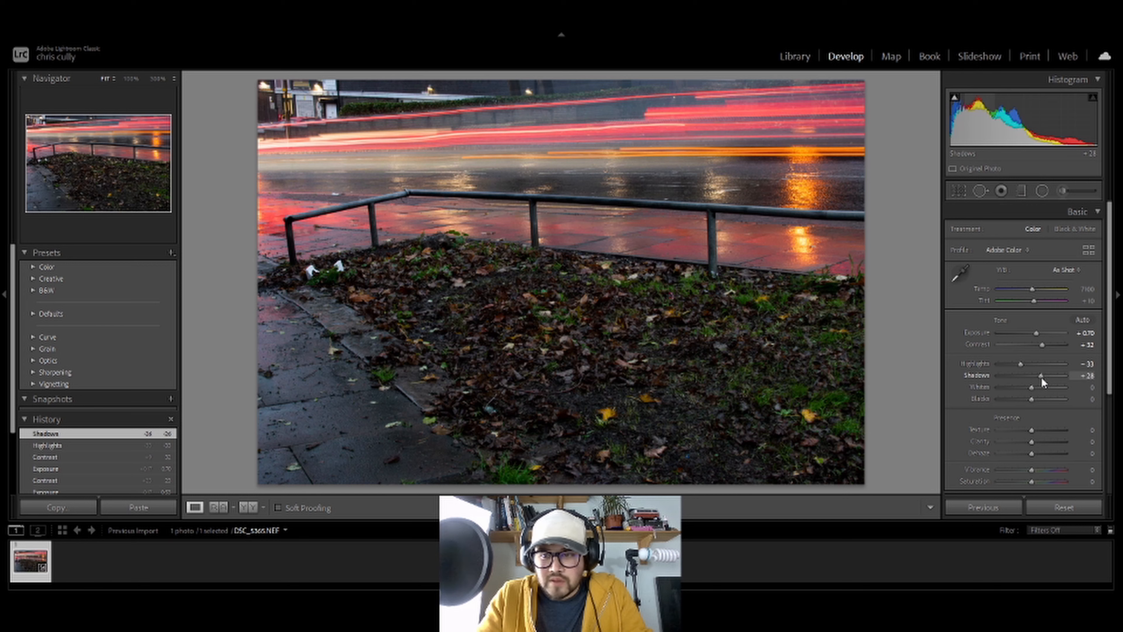
{"action": "left_click_drag", "start_coordinate": [1041, 382], "coordinate": [1040, 381]}
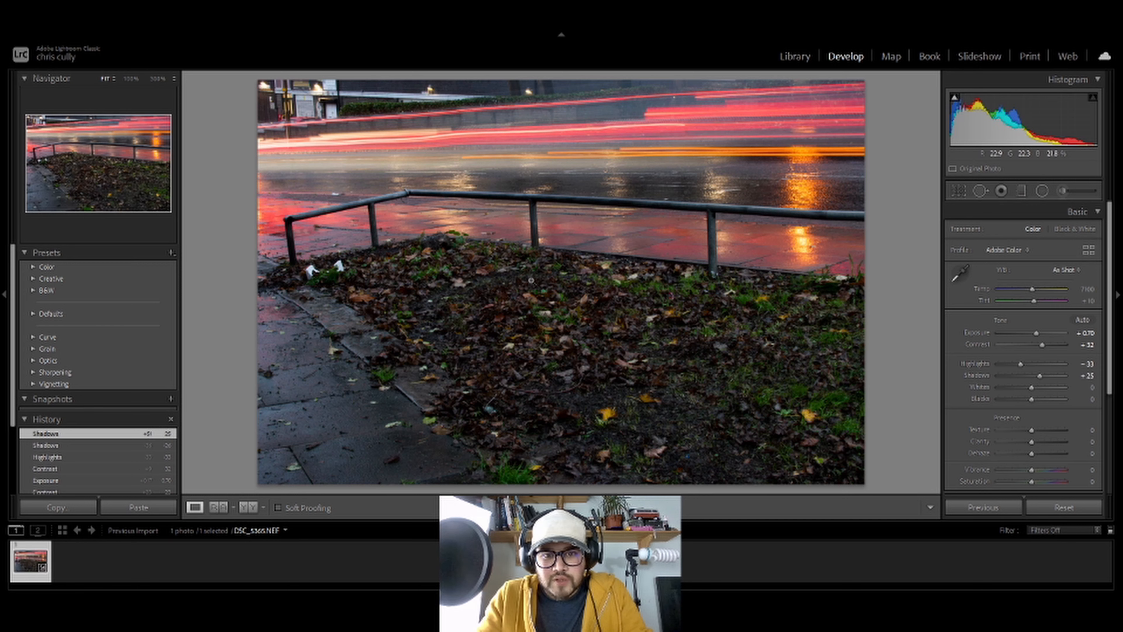
{"action": "mouse_move", "coordinate": [1031, 387]}
{"action": "left_mouse_down"}
{"action": "mouse_move", "coordinate": [1031, 407]}
{"action": "mouse_move", "coordinate": [982, 399]}
{"action": "mouse_move", "coordinate": [1026, 401]}
{"action": "left_mouse_up"}
Try Texture and Clarity at +100 on the photo and reset both to 0
{"action": "scroll", "coordinate": [961, 416], "scroll_direction": "down", "scroll_amount": 1}
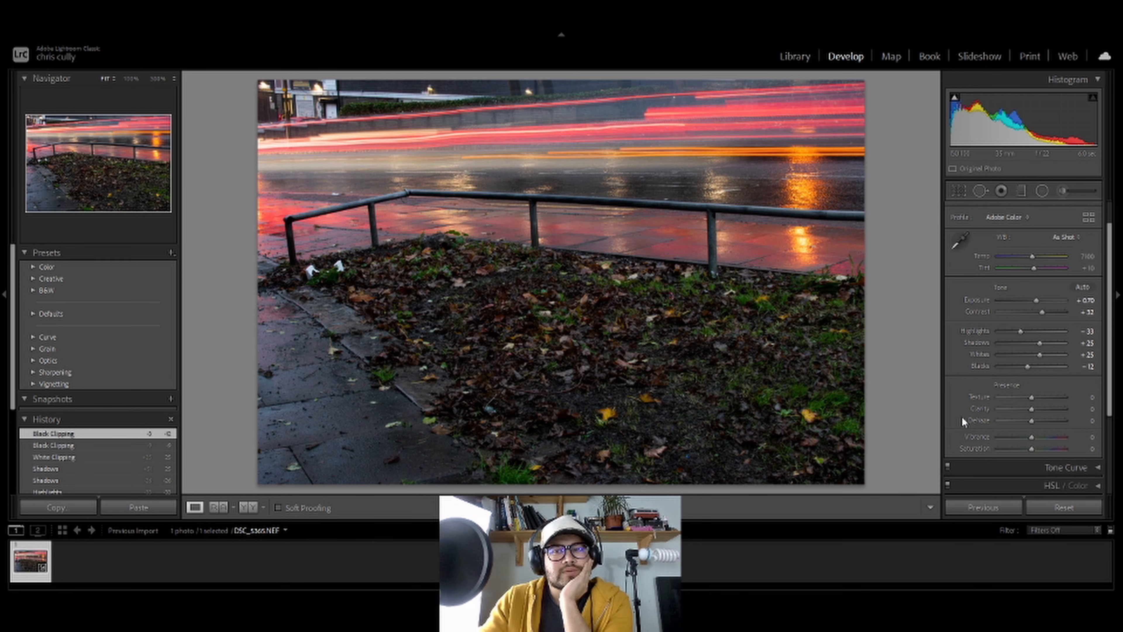
{"action": "scroll", "coordinate": [998, 378], "scroll_direction": "down", "scroll_amount": 1}
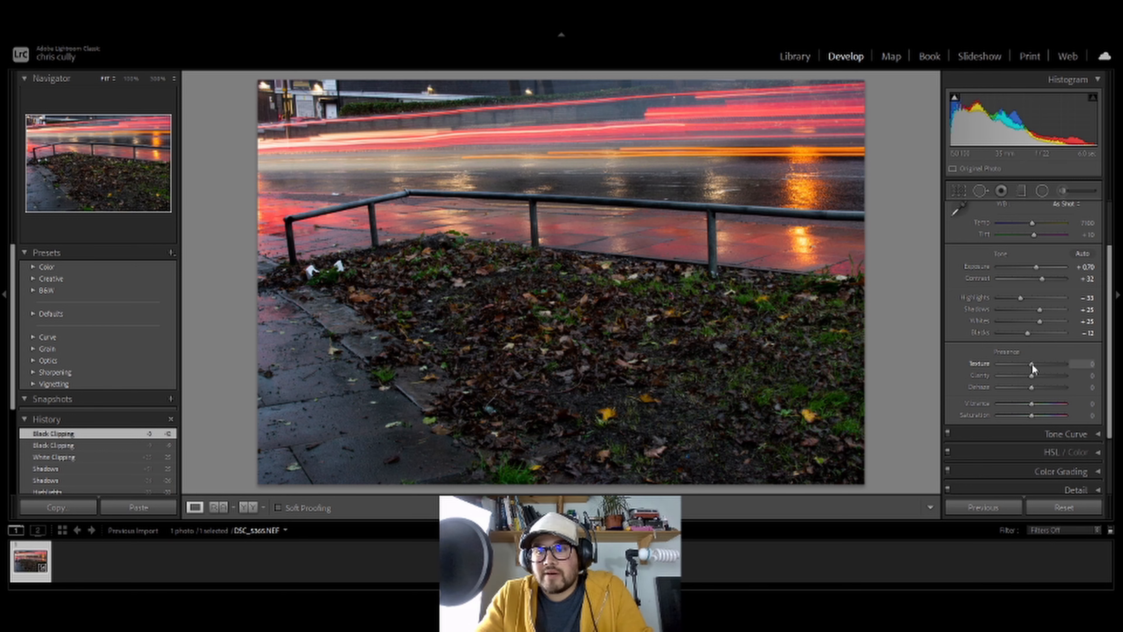
{"action": "left_click_drag", "start_coordinate": [1032, 364], "coordinate": [1068, 376]}
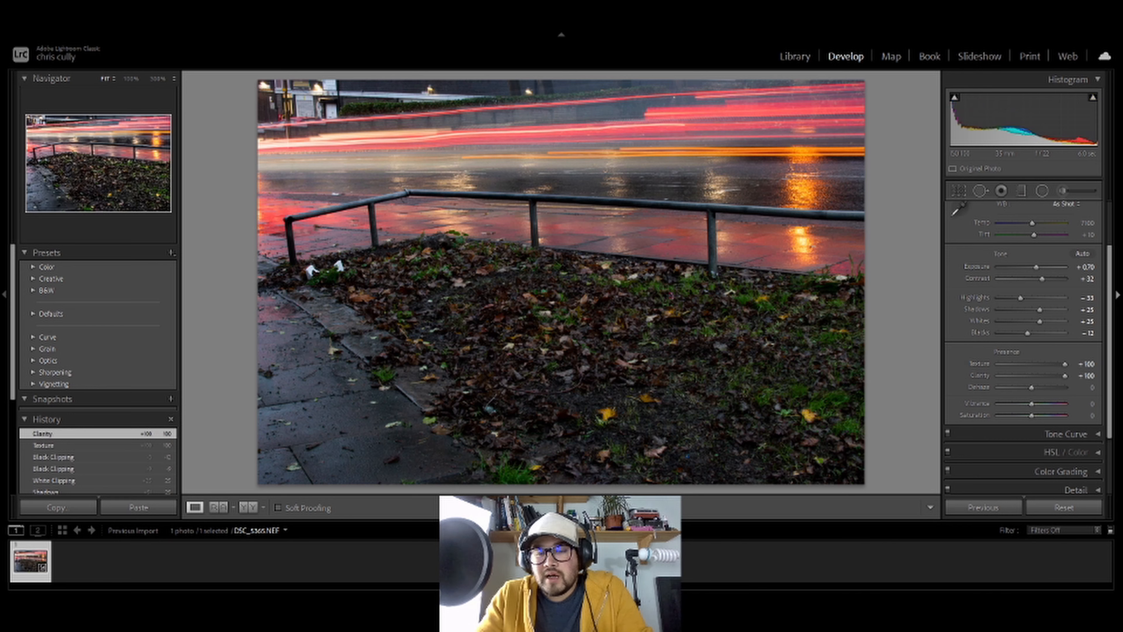
{"action": "double_click", "coordinate": [1063, 364]}
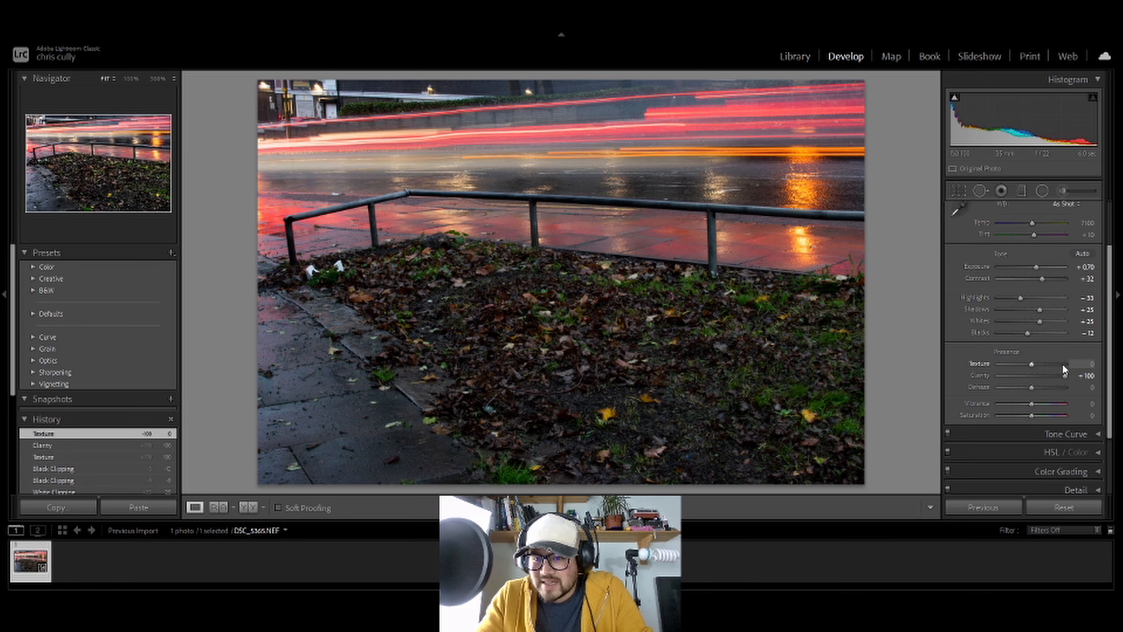
{"action": "double_click", "coordinate": [1062, 375]}
Set Texture to +33, Clarity to +25 and Dehaze to +23
{"action": "left_click_drag", "start_coordinate": [1036, 363], "coordinate": [1039, 389]}
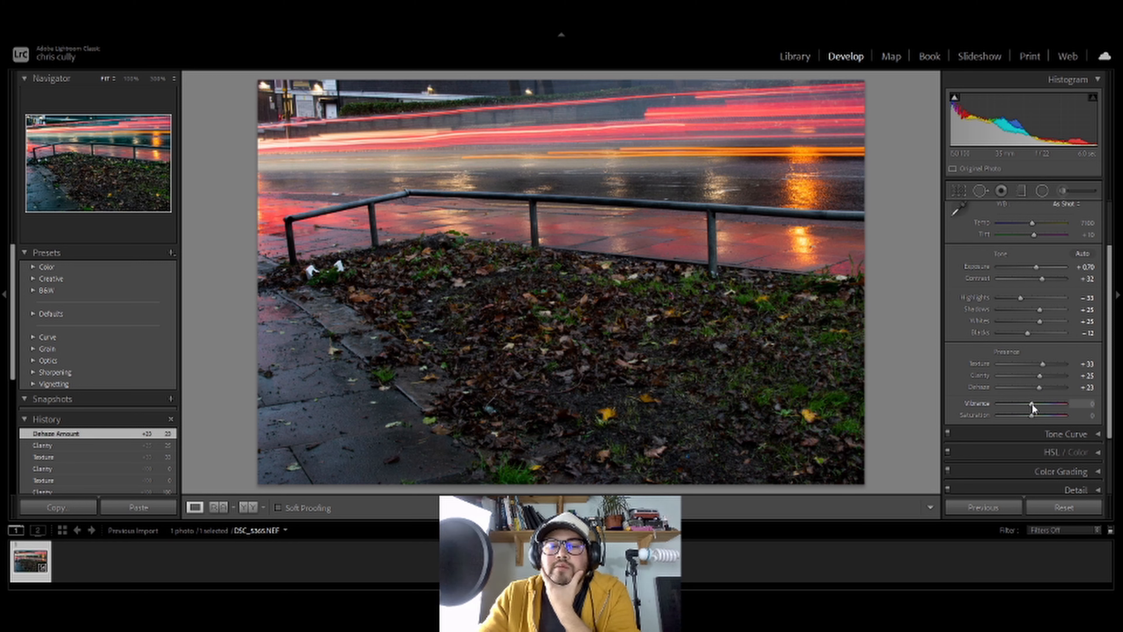
Try Saturation and Vibrance at +100 and reset both to 0
{"action": "left_click_drag", "start_coordinate": [1032, 414], "coordinate": [1112, 432]}
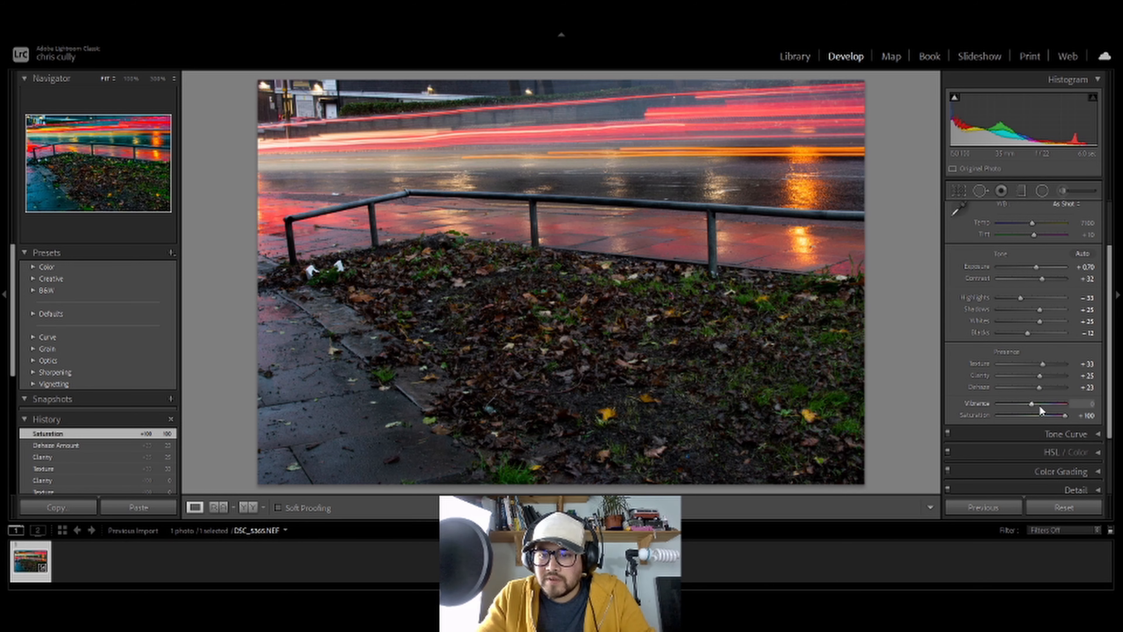
{"action": "left_click_drag", "start_coordinate": [1033, 401], "coordinate": [1116, 415]}
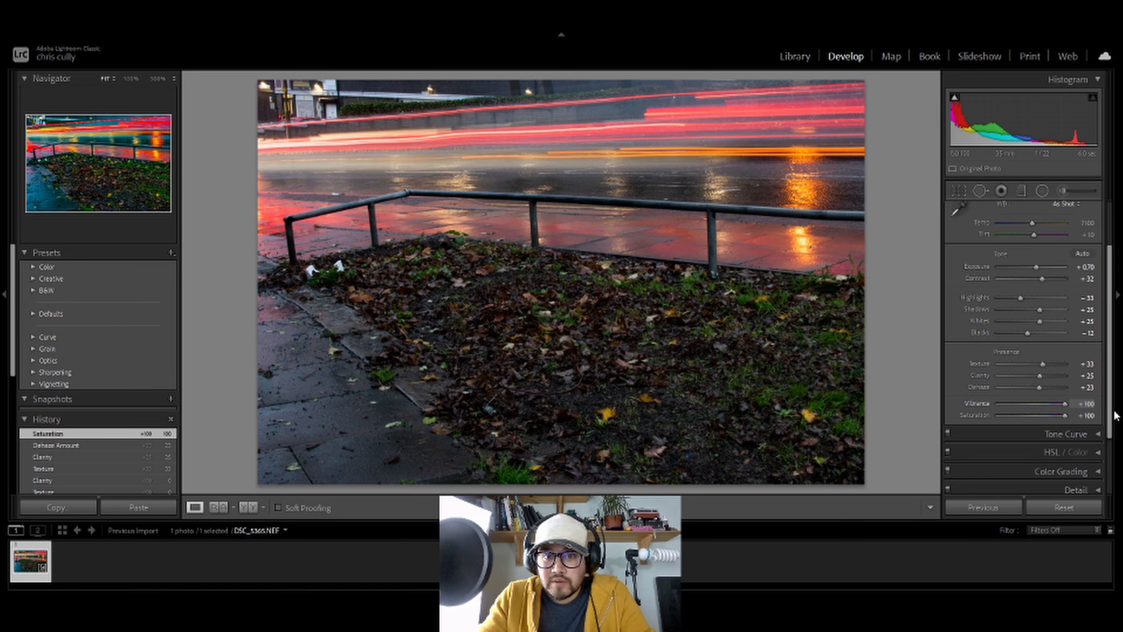
{"action": "double_click", "coordinate": [1064, 403]}
{"action": "double_click", "coordinate": [1064, 416]}
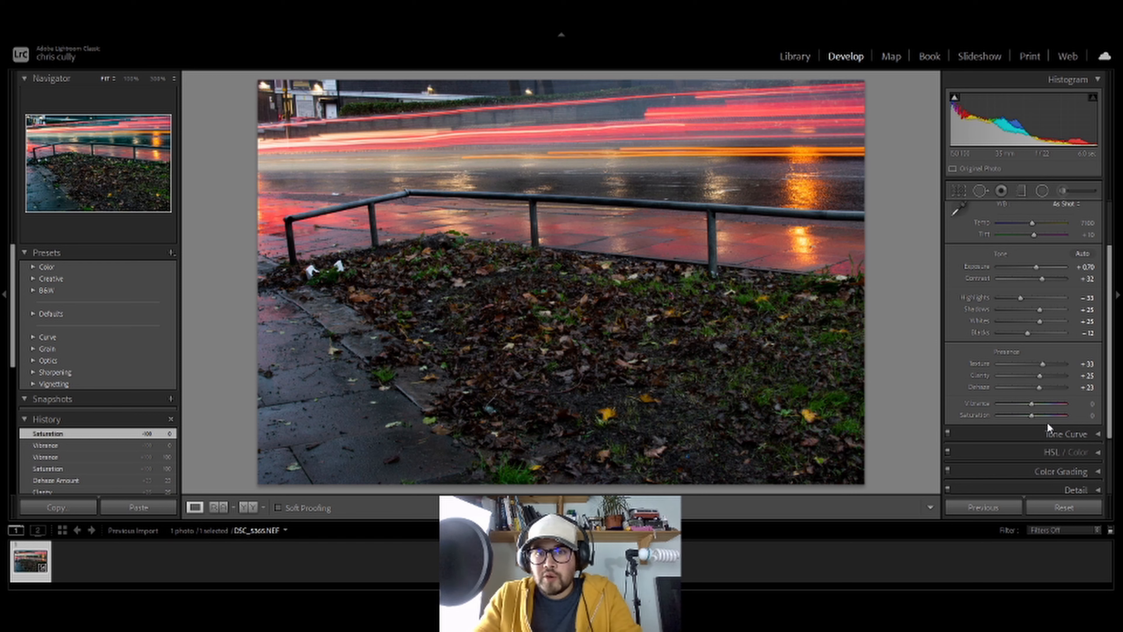
Balance the photo's colours by setting Saturation to -33 and Vibrance to +33
{"action": "left_click_drag", "start_coordinate": [1033, 415], "coordinate": [1029, 419]}
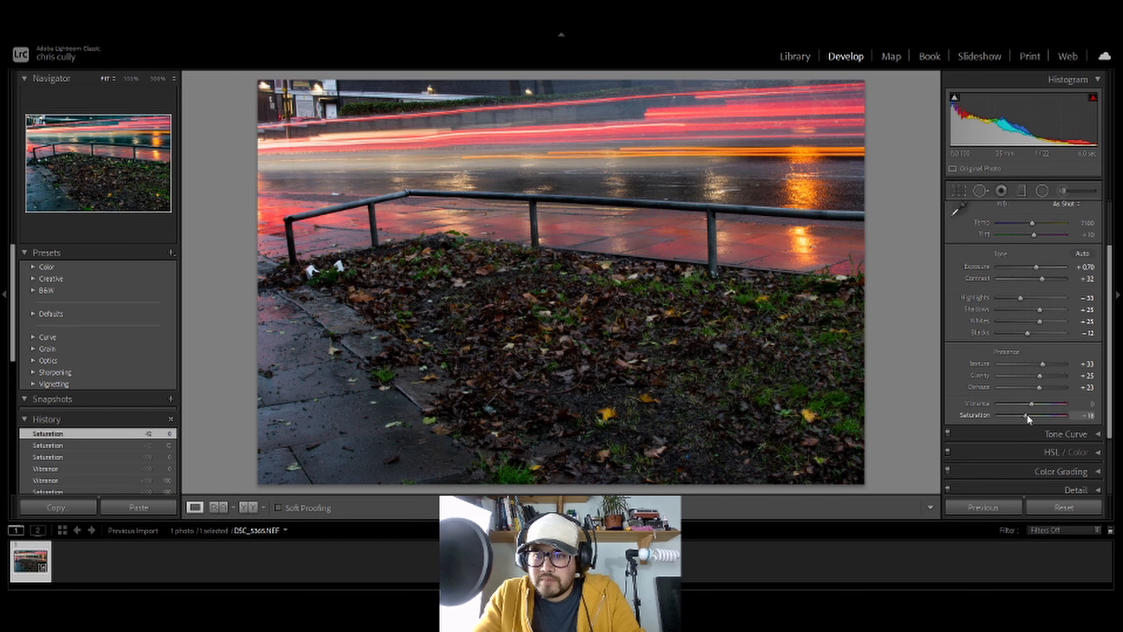
{"action": "left_click_drag", "start_coordinate": [1025, 415], "coordinate": [1041, 405]}
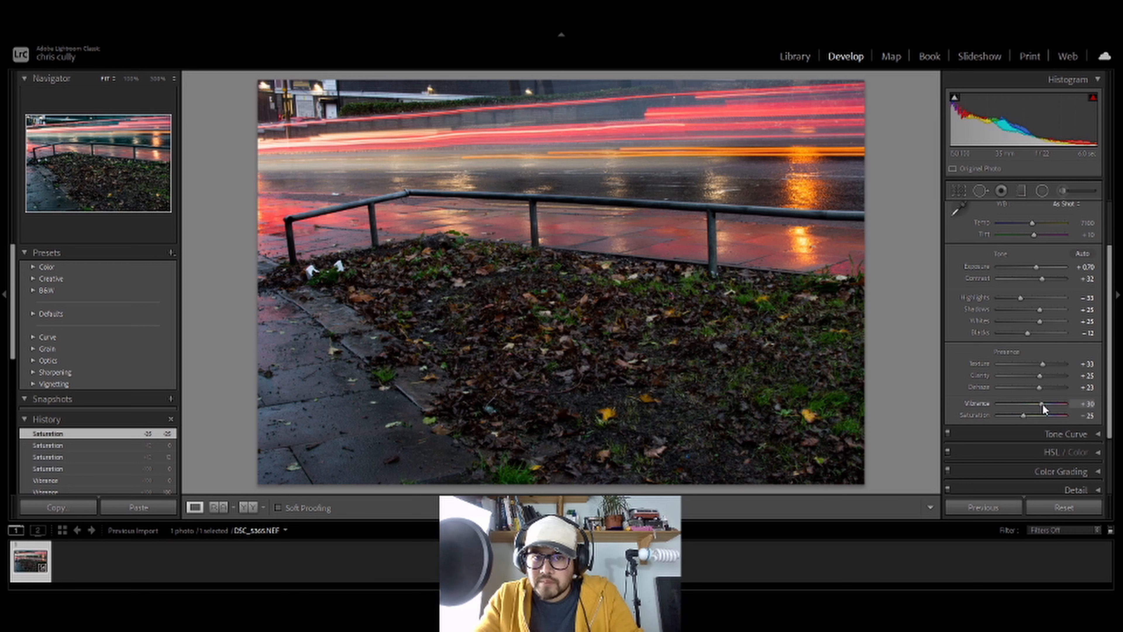
{"action": "left_click_drag", "start_coordinate": [1042, 404], "coordinate": [1043, 404]}
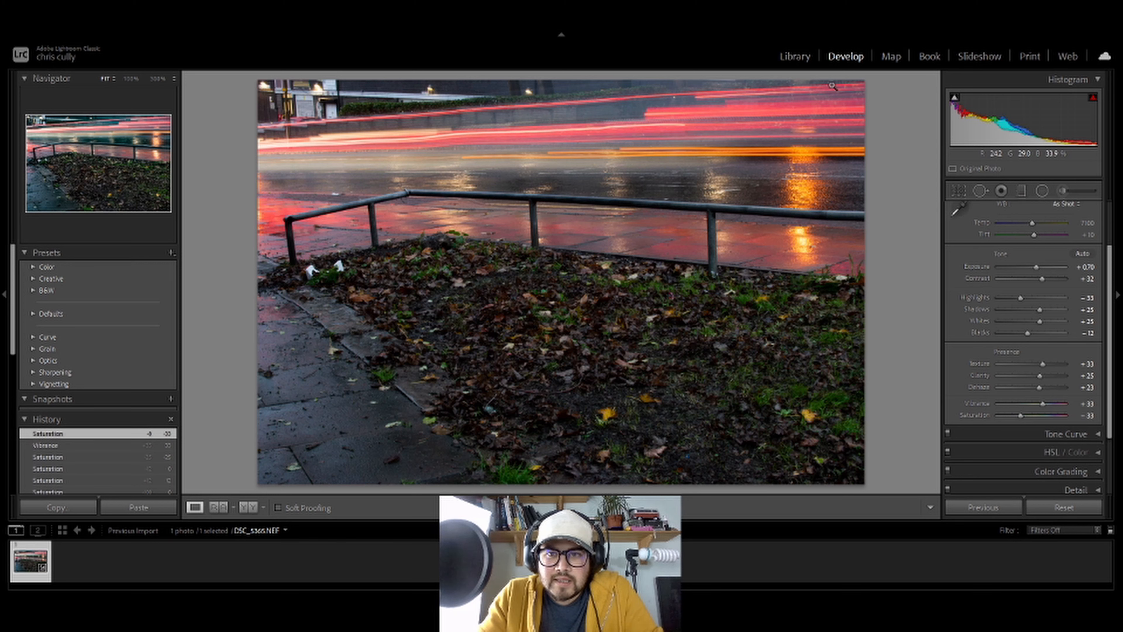
Examine the photo's upper-right corner and the buildings at its upper left at 100% magnification, returning to the fitted view
{"action": "left_click", "coordinate": [859, 84]}
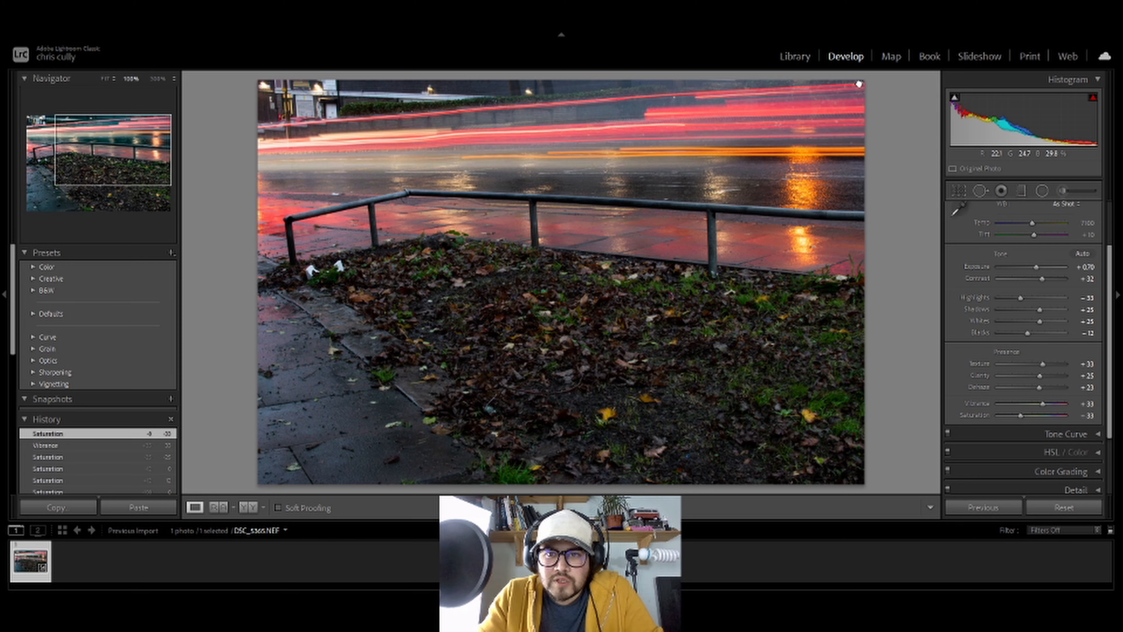
{"action": "left_click", "coordinate": [859, 84]}
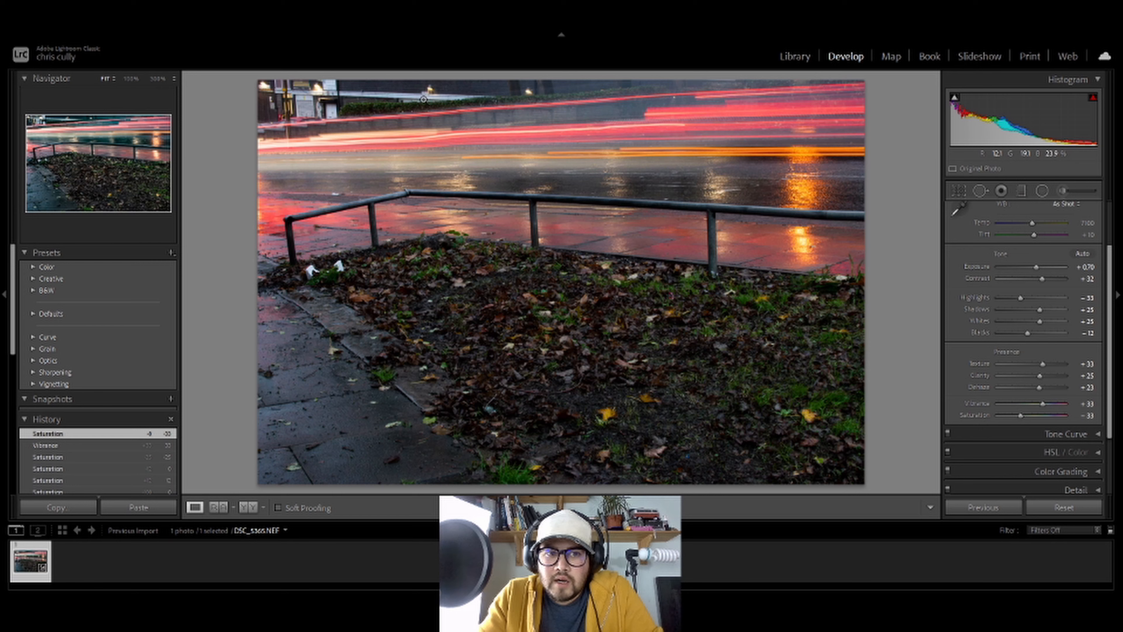
{"action": "left_click", "coordinate": [277, 104]}
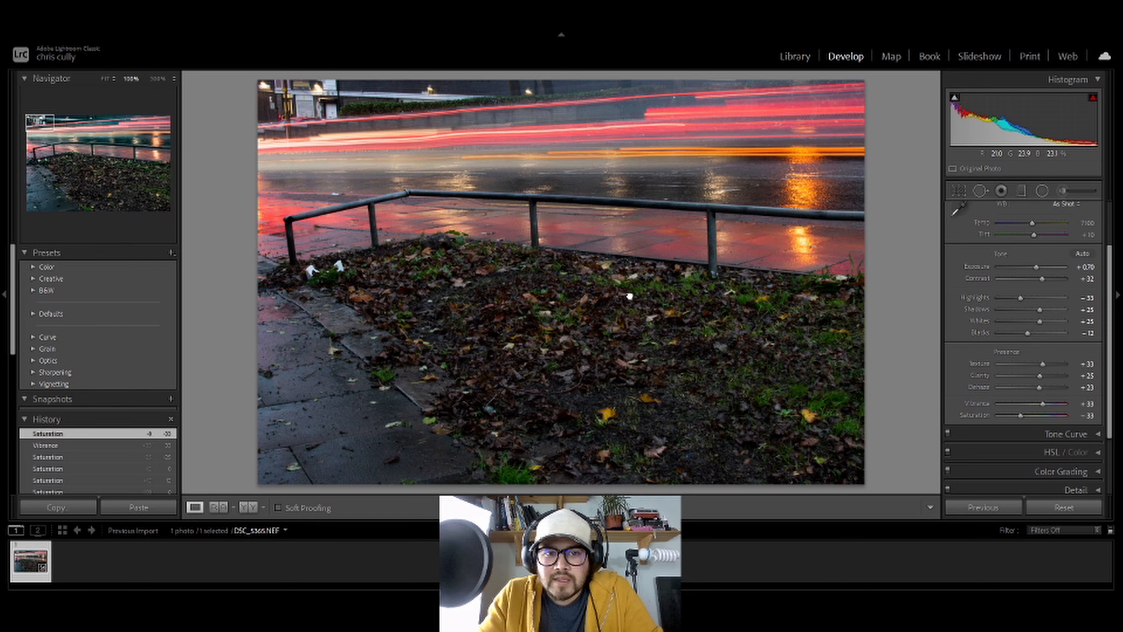
{"action": "left_click", "coordinate": [686, 319]}
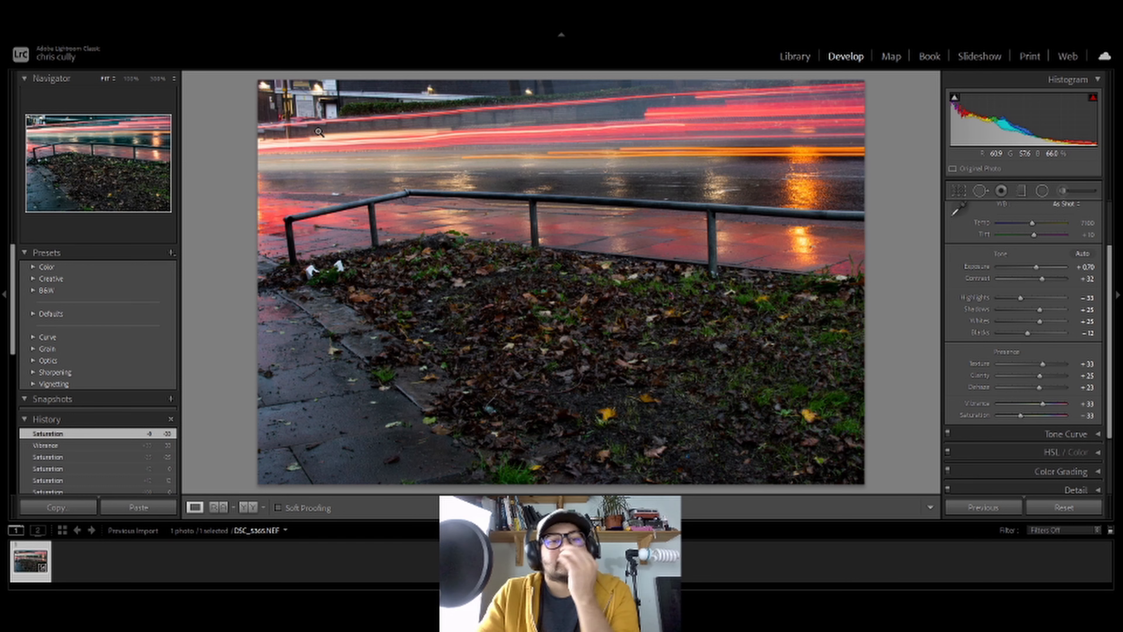
{"action": "left_click", "coordinate": [303, 108]}
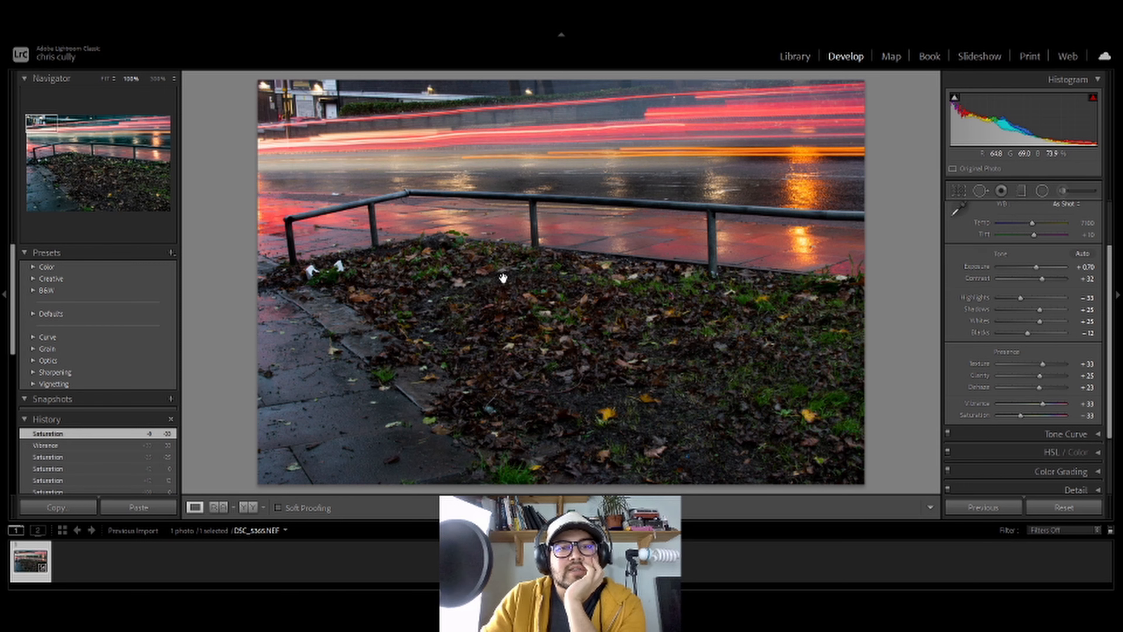
{"action": "left_click", "coordinate": [527, 230]}
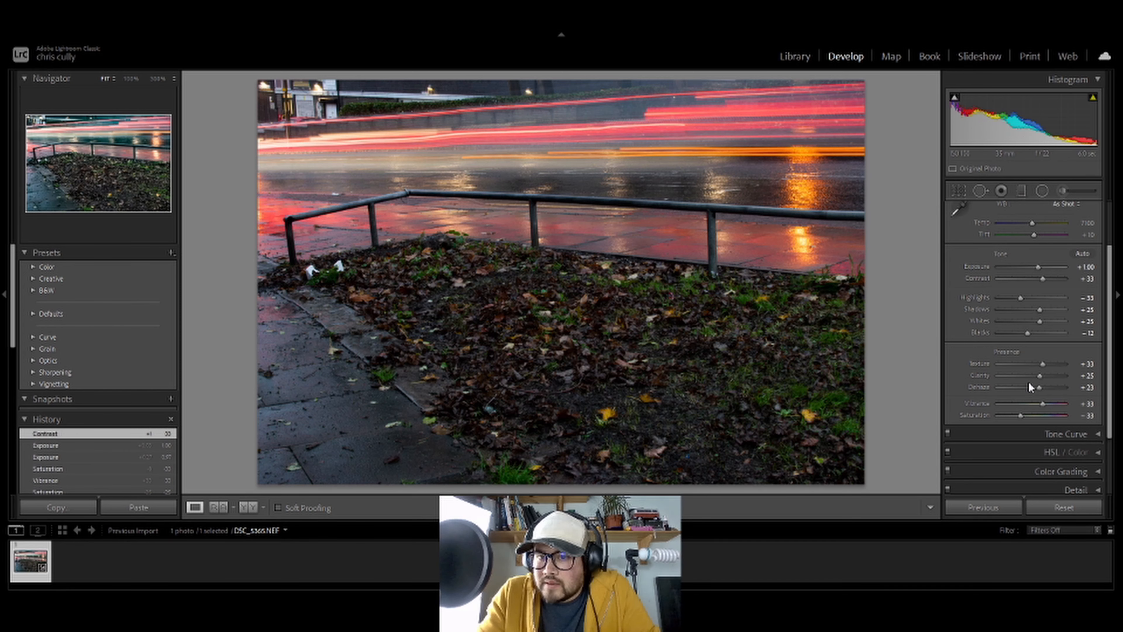
Collapse the Basic adjustments and expand the Tone Curve settings
{"action": "scroll", "coordinate": [1028, 379], "scroll_direction": "up", "scroll_amount": 2}
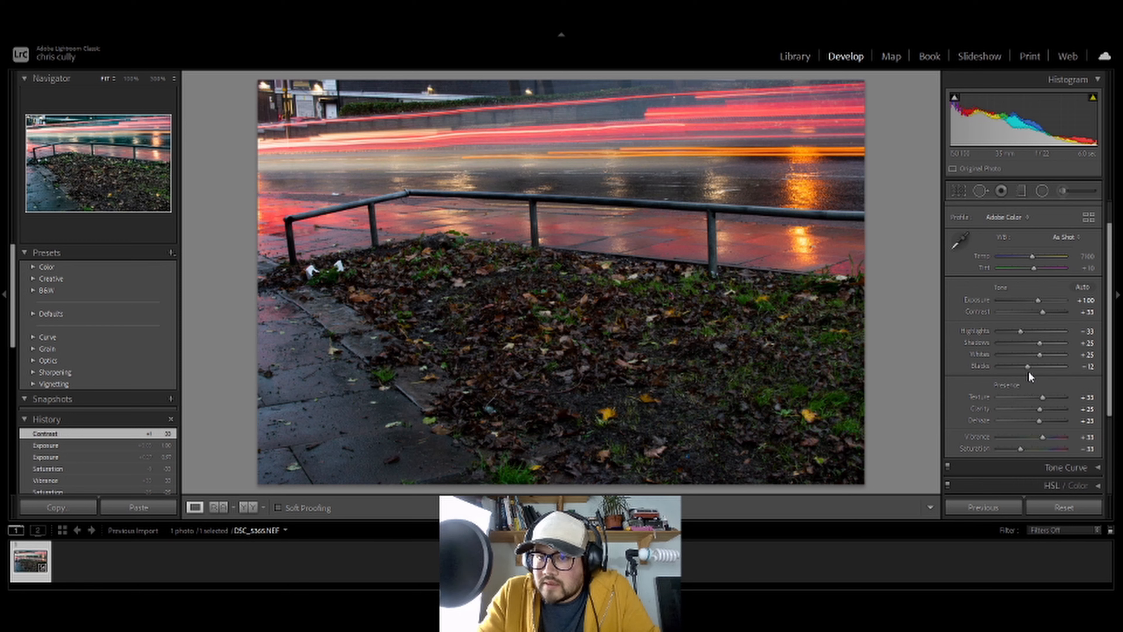
{"action": "left_click", "coordinate": [1085, 213]}
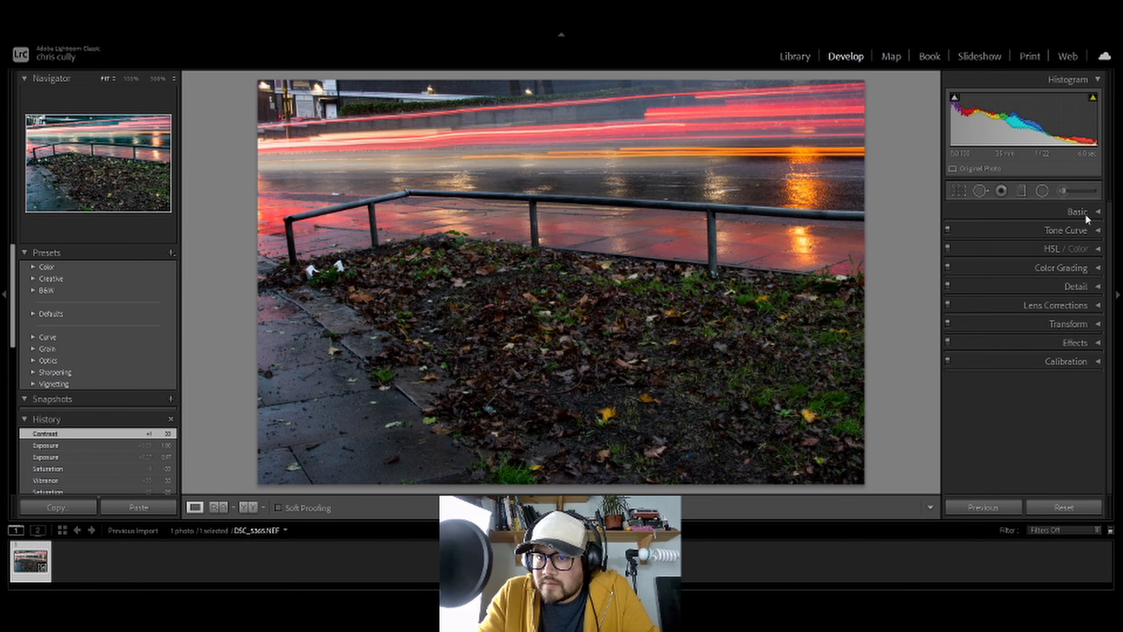
{"action": "left_click", "coordinate": [1079, 230]}
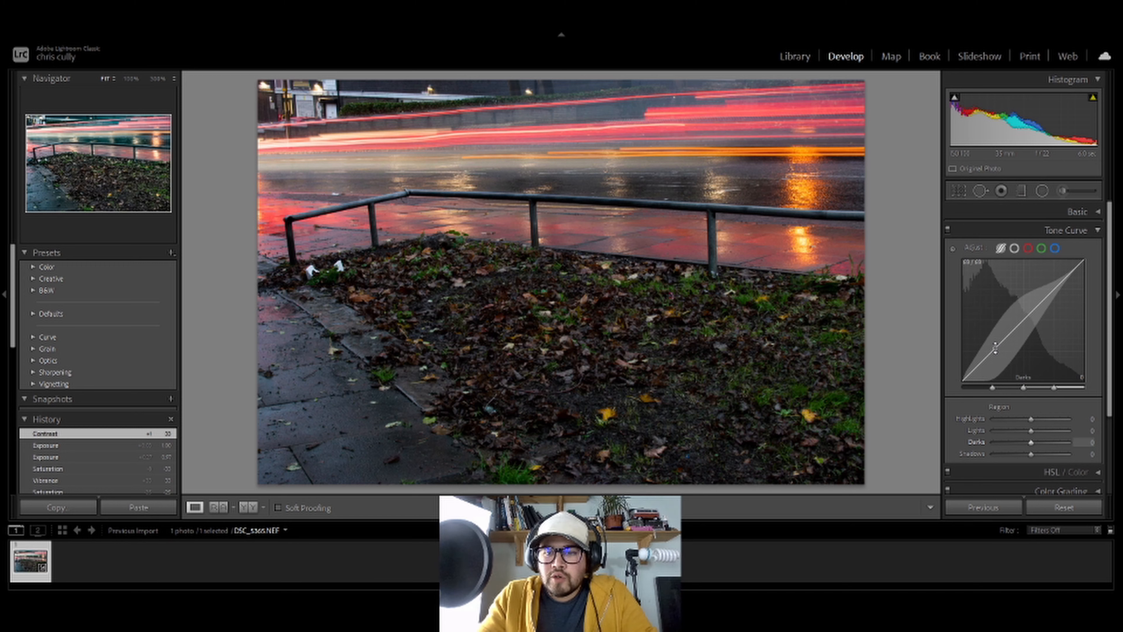
Try a strong S-shaped tone curve with Darks at -82 and Lights at +100, and ease them back to -7 and +4
{"action": "left_click_drag", "start_coordinate": [995, 348], "coordinate": [995, 365]}
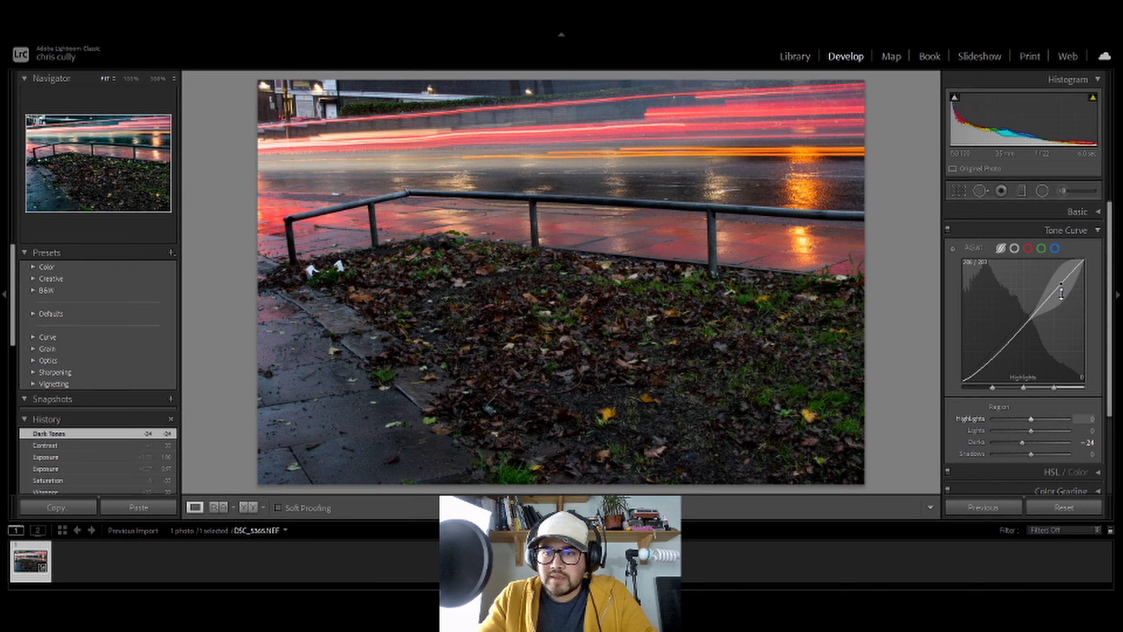
{"action": "left_click_drag", "start_coordinate": [1053, 293], "coordinate": [1052, 282]}
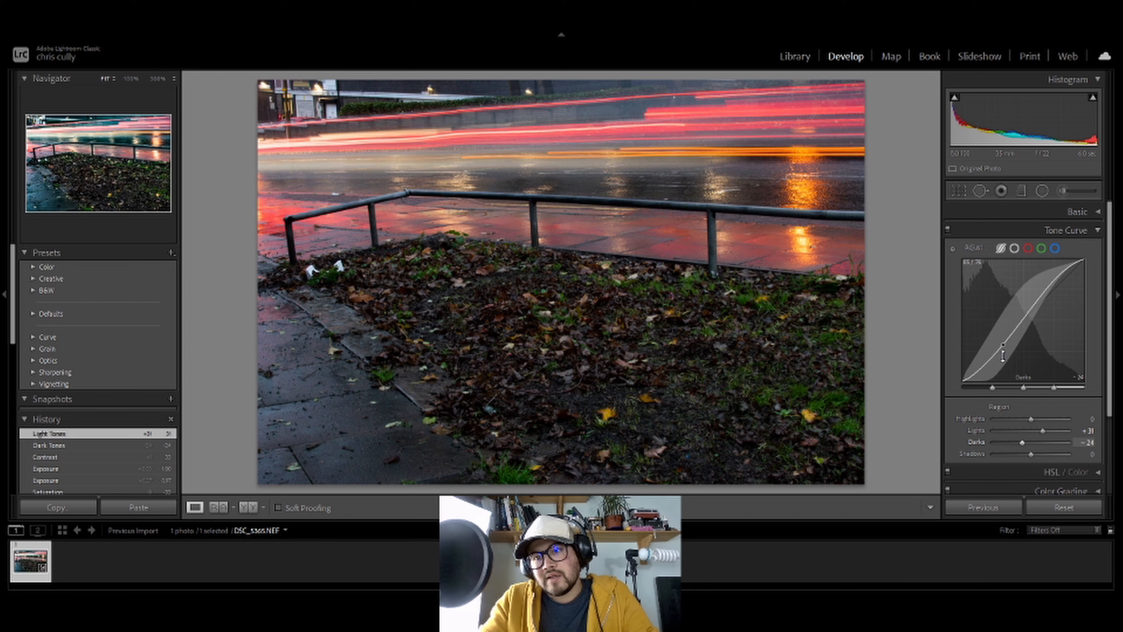
{"action": "left_click_drag", "start_coordinate": [1004, 354], "coordinate": [1003, 362]}
{"action": "left_click_drag", "start_coordinate": [1037, 306], "coordinate": [1036, 295]}
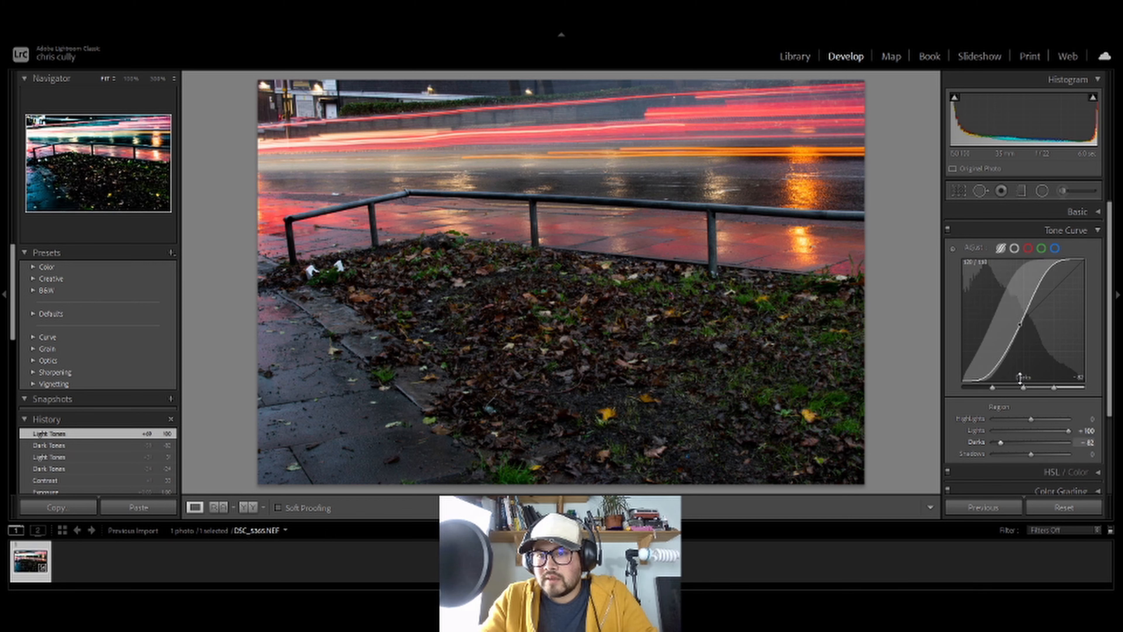
{"action": "left_click_drag", "start_coordinate": [1007, 370], "coordinate": [1007, 358]}
{"action": "left_click_drag", "start_coordinate": [1038, 293], "coordinate": [1039, 305]}
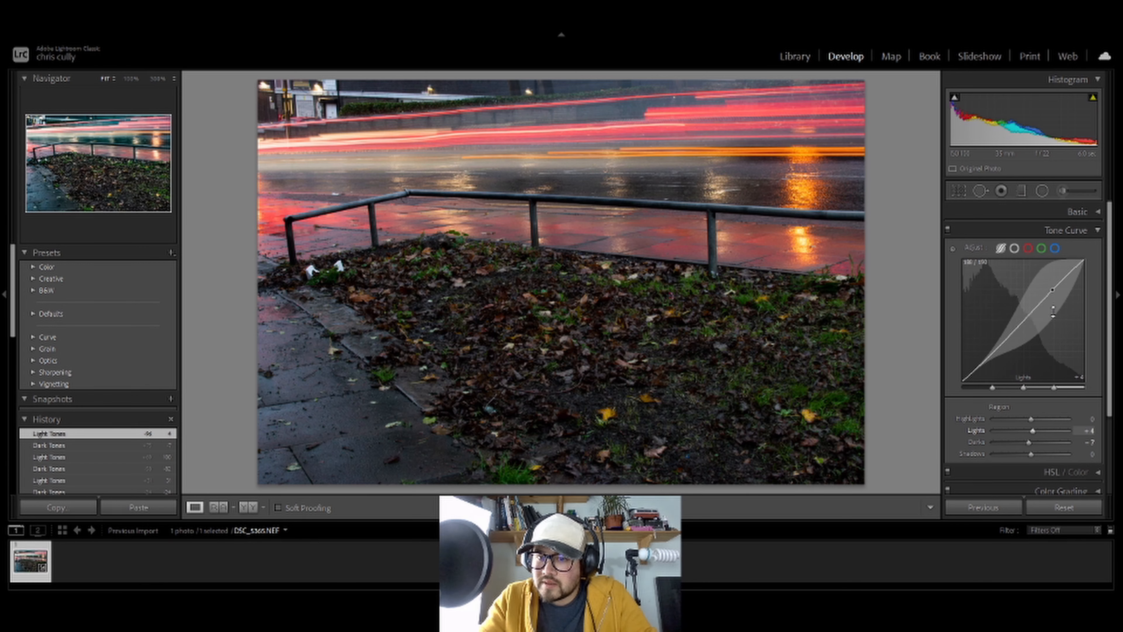
Shape the tone curve with Lights at +36, Darks at -30, Shadows at +22 and Highlights at +15
{"action": "left_click_drag", "start_coordinate": [1052, 289], "coordinate": [1052, 278]}
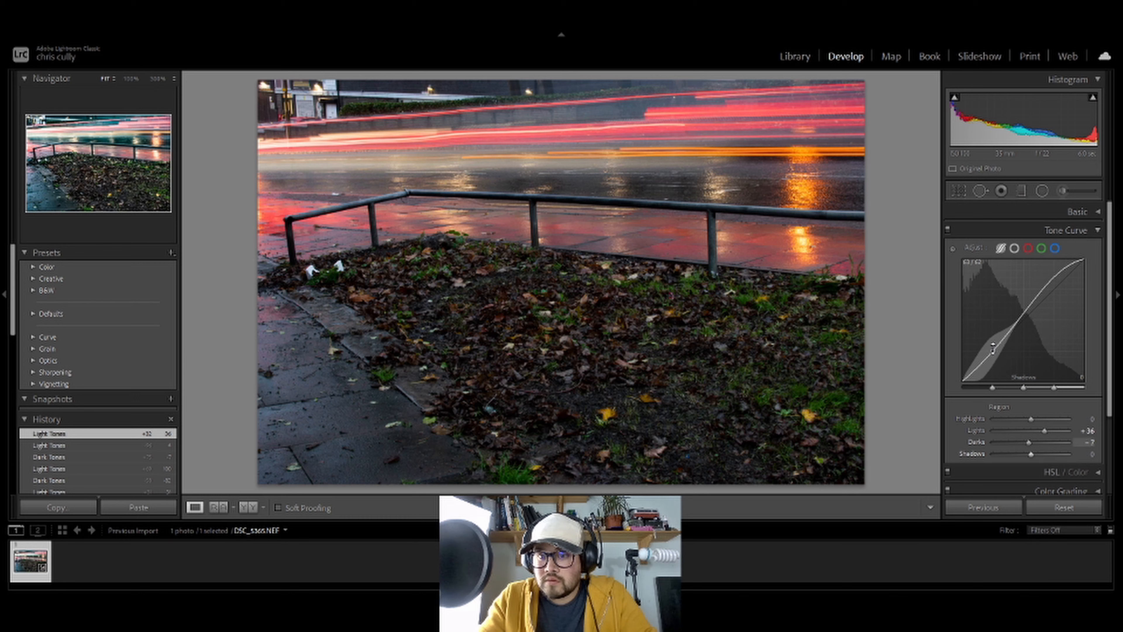
{"action": "left_click_drag", "start_coordinate": [994, 349], "coordinate": [994, 356]}
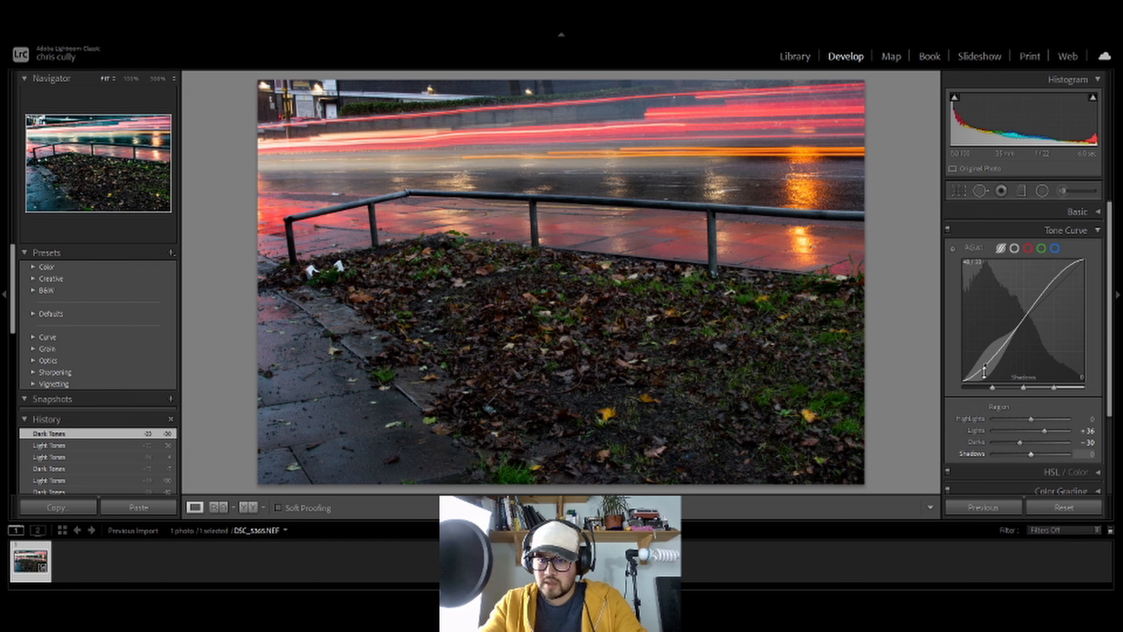
{"action": "mouse_move", "coordinate": [982, 368]}
{"action": "left_mouse_down"}
{"action": "mouse_move", "coordinate": [983, 355]}
{"action": "mouse_move", "coordinate": [983, 364]}
{"action": "left_mouse_up"}
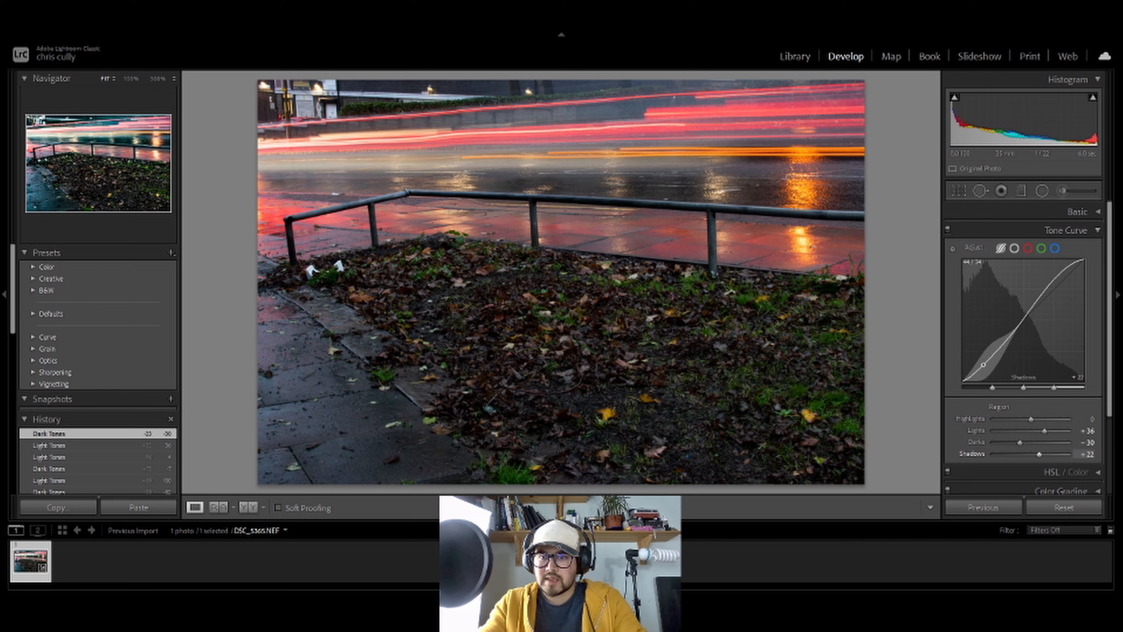
{"action": "left_click_drag", "start_coordinate": [983, 364], "coordinate": [981, 364]}
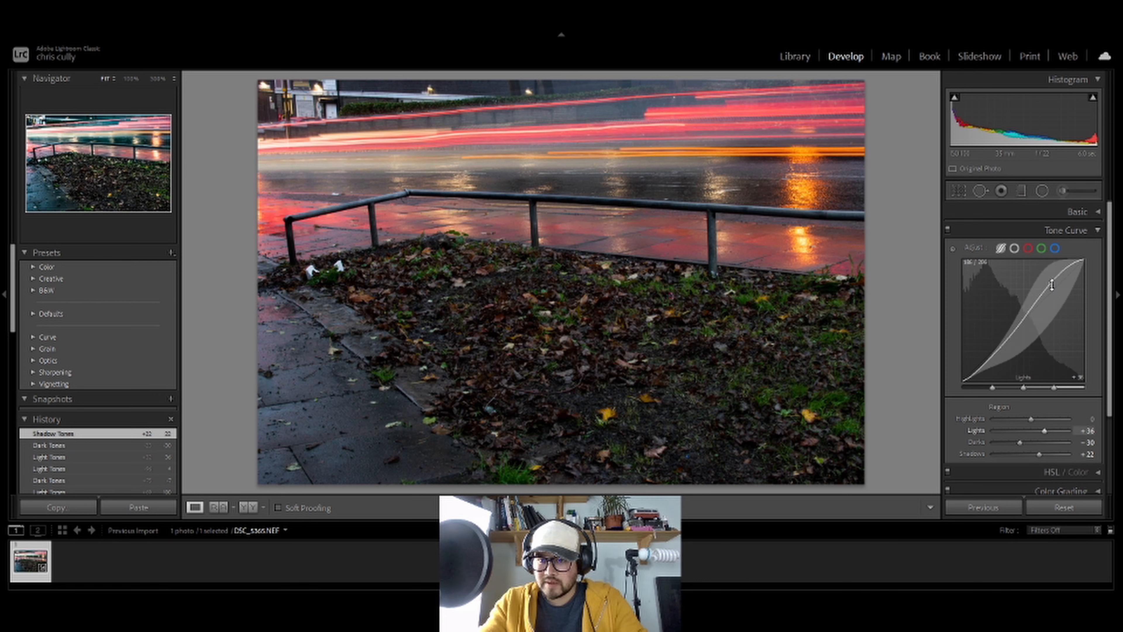
{"action": "left_click_drag", "start_coordinate": [1058, 274], "coordinate": [1058, 271]}
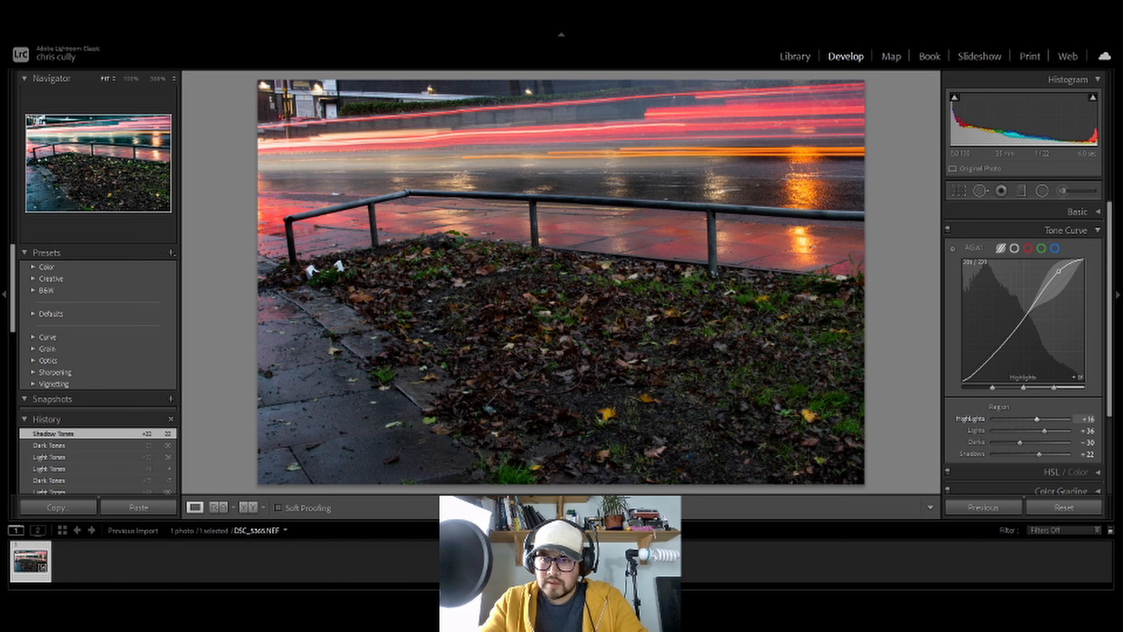
{"action": "left_click_drag", "start_coordinate": [1058, 271], "coordinate": [1058, 271]}
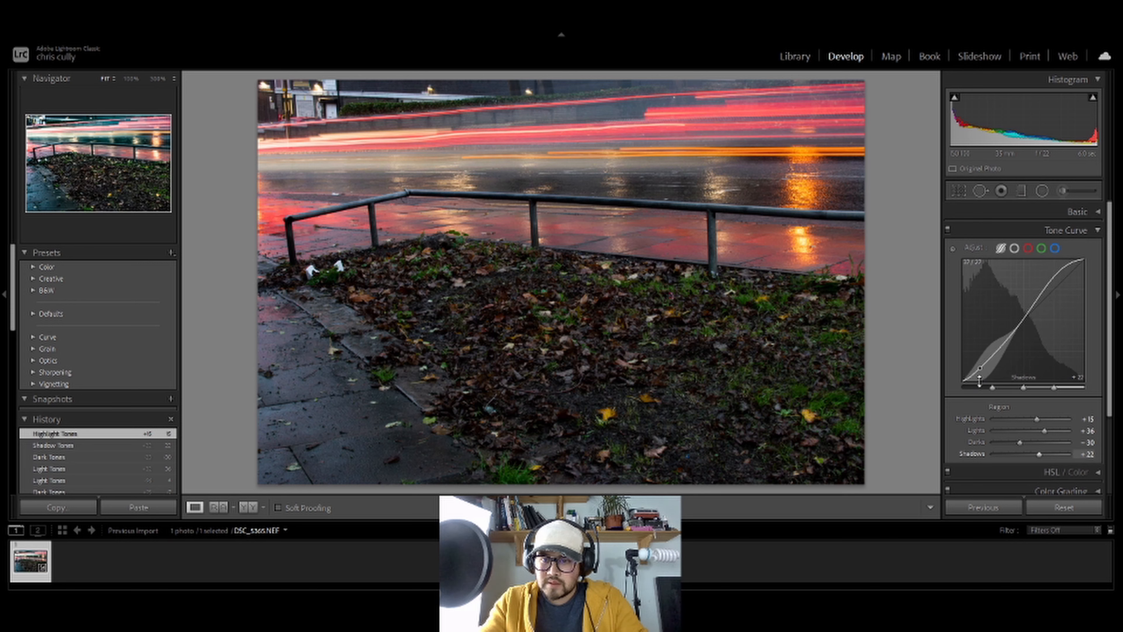
Refine the lower part of the tone curve, setting Darks to -36 and Shadows to +24
{"action": "left_click_drag", "start_coordinate": [983, 379], "coordinate": [1006, 342]}
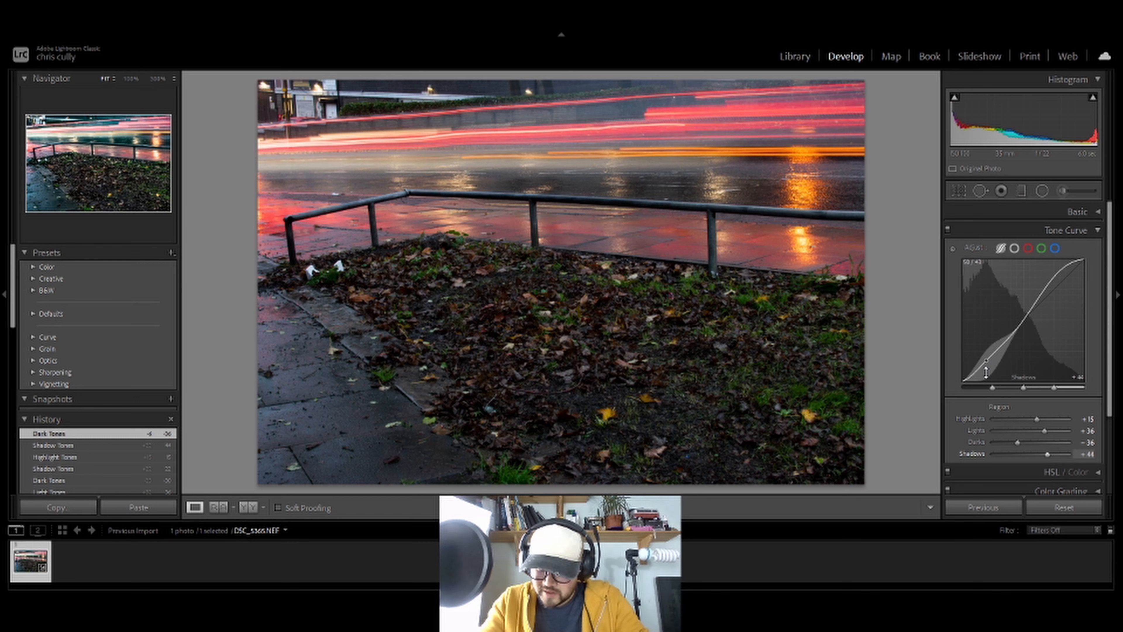
{"action": "left_click_drag", "start_coordinate": [986, 360], "coordinate": [985, 363]}
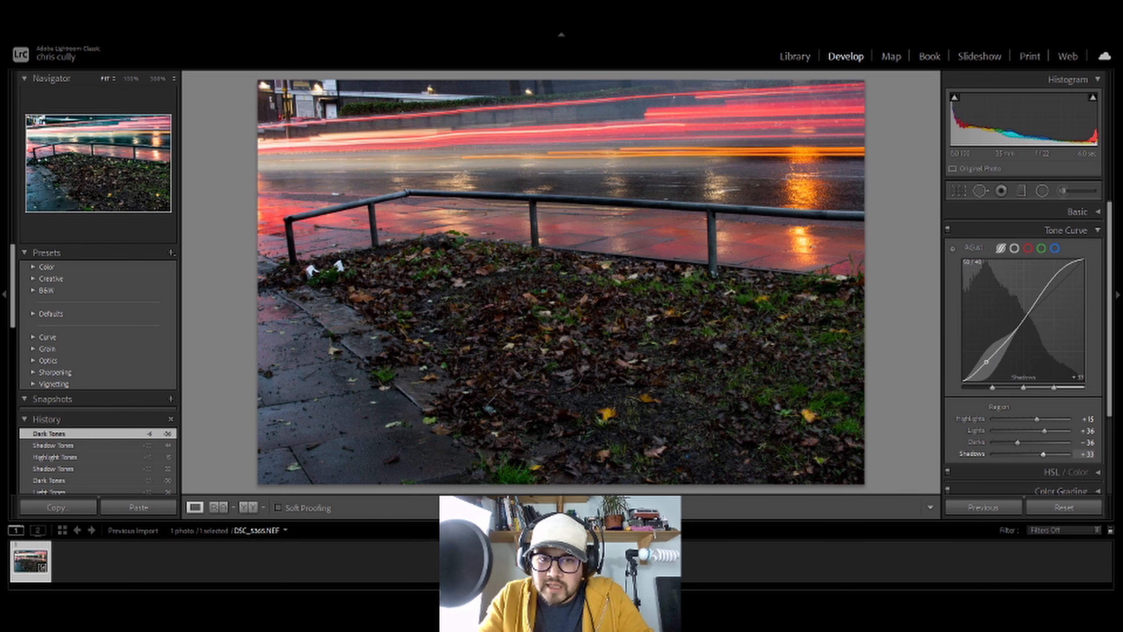
{"action": "left_click_drag", "start_coordinate": [985, 363], "coordinate": [984, 365]}
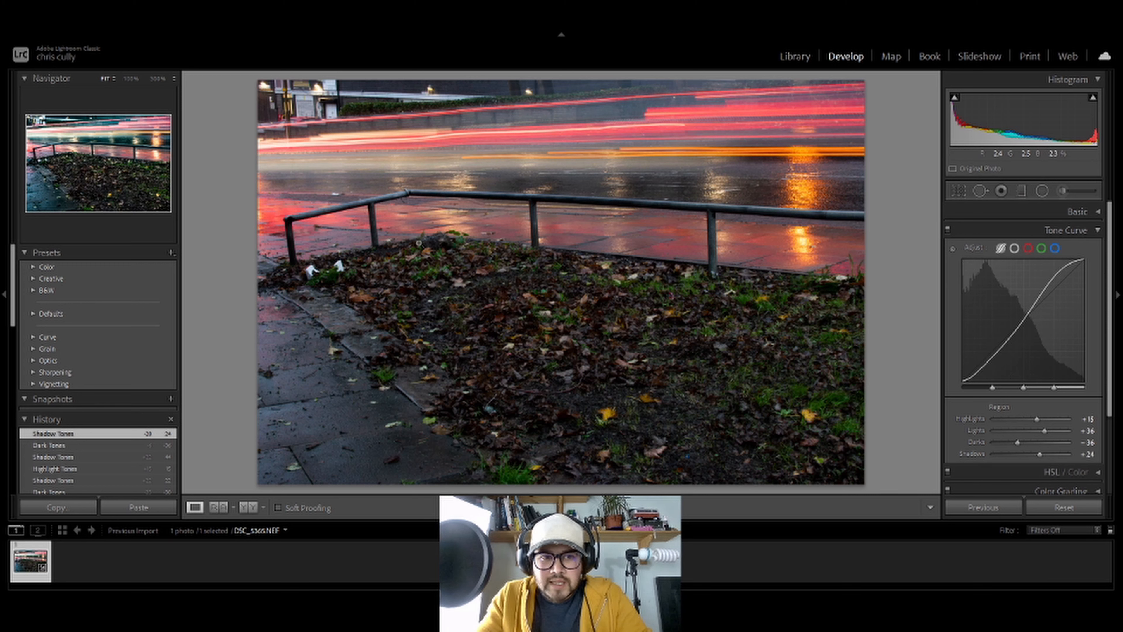
Examine the light trails and the road behind the railing at 100% magnification, returning to the fitted view
{"action": "left_click", "coordinate": [345, 144]}
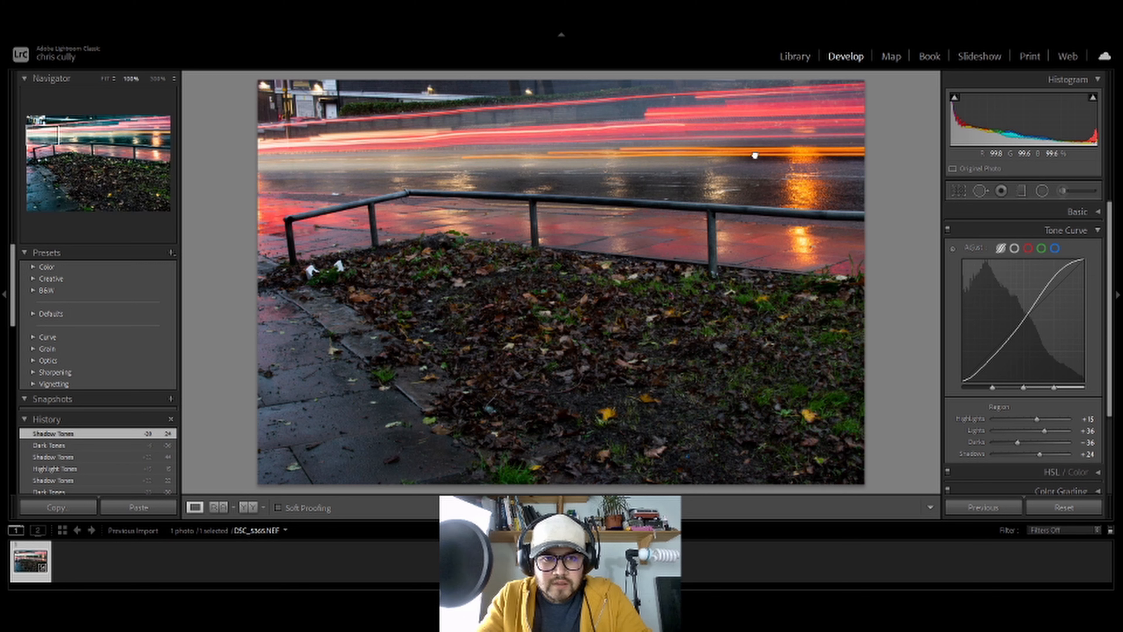
{"action": "left_click_drag", "start_coordinate": [491, 180], "coordinate": [493, 188]}
{"action": "left_click", "coordinate": [493, 190]}
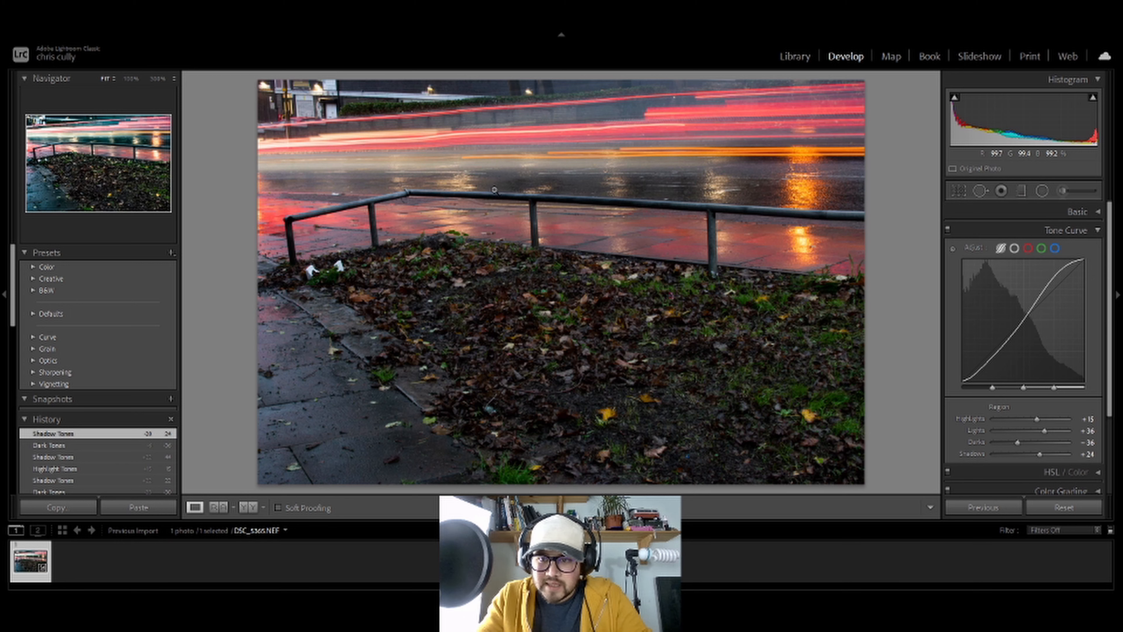
{"action": "left_click_drag", "start_coordinate": [1063, 275], "coordinate": [1038, 299]}
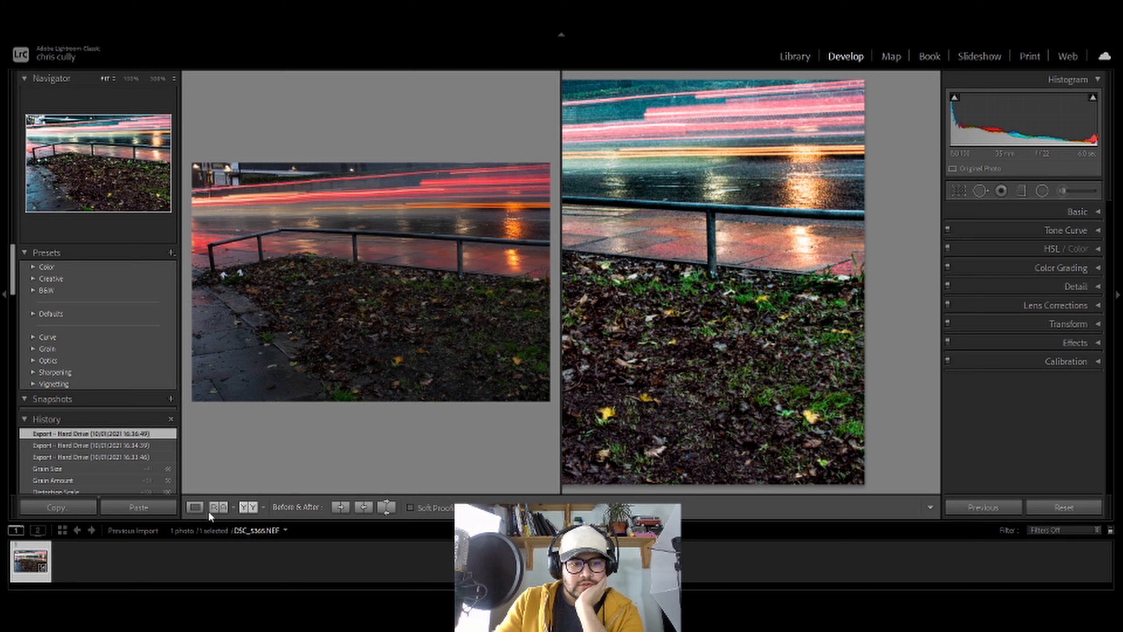
Leave the side-by-side before-and-after comparison and show only the edited photo in the single-image loupe view
{"action": "left_click", "coordinate": [193, 507]}
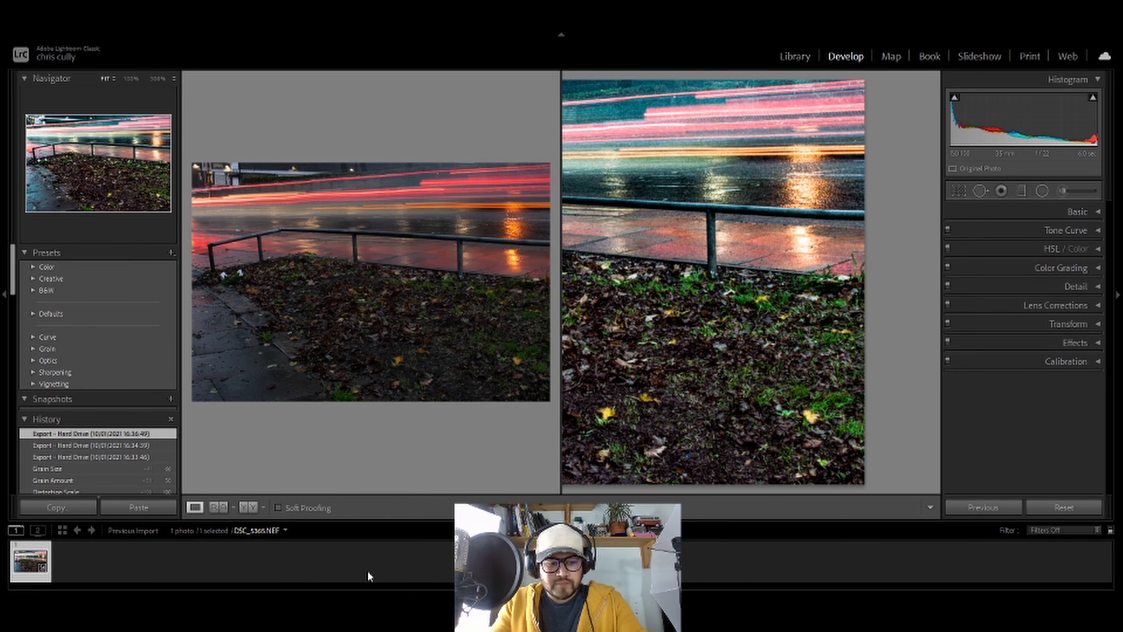